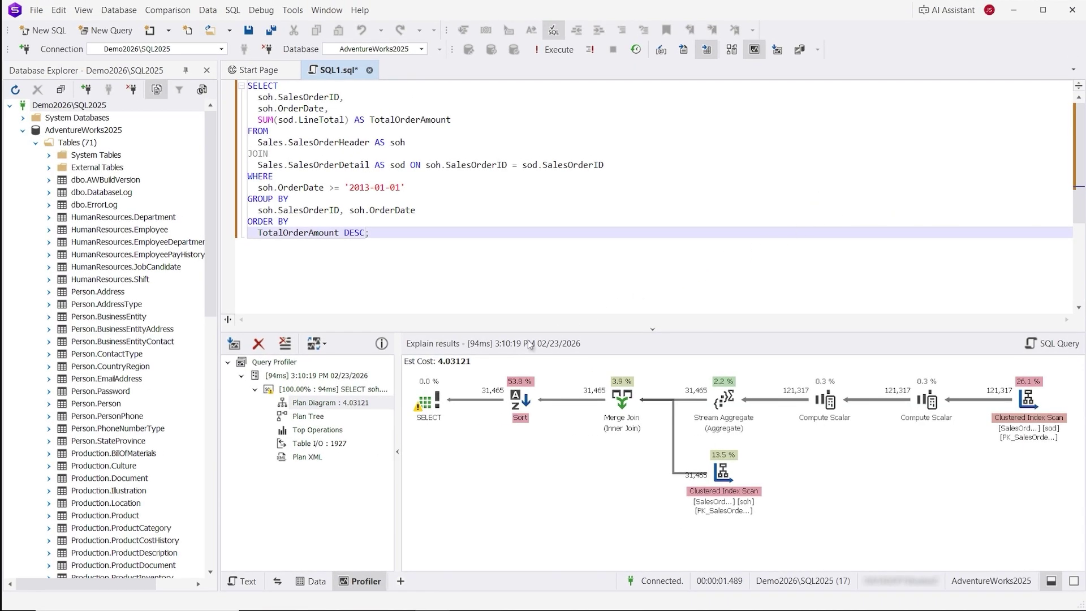
# Step: Examine the operator details in the query's plan diagram, from SELECT and Sort through the aggregate, Compute Scalar and Clustered Index Scan nodes
pyautogui.moveTo(422, 390)
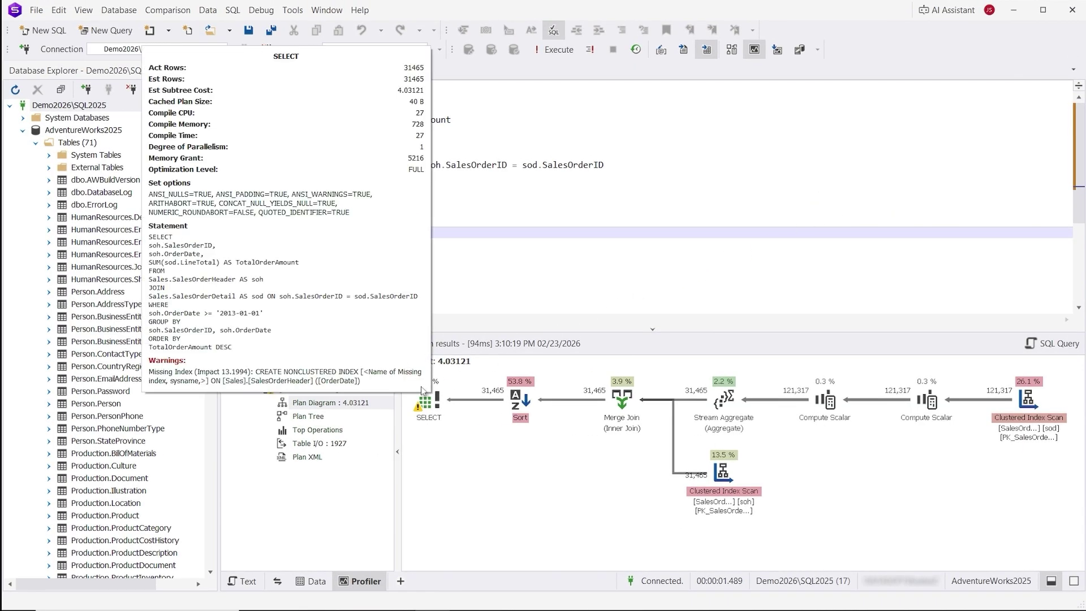
pyautogui.moveTo(520, 397)
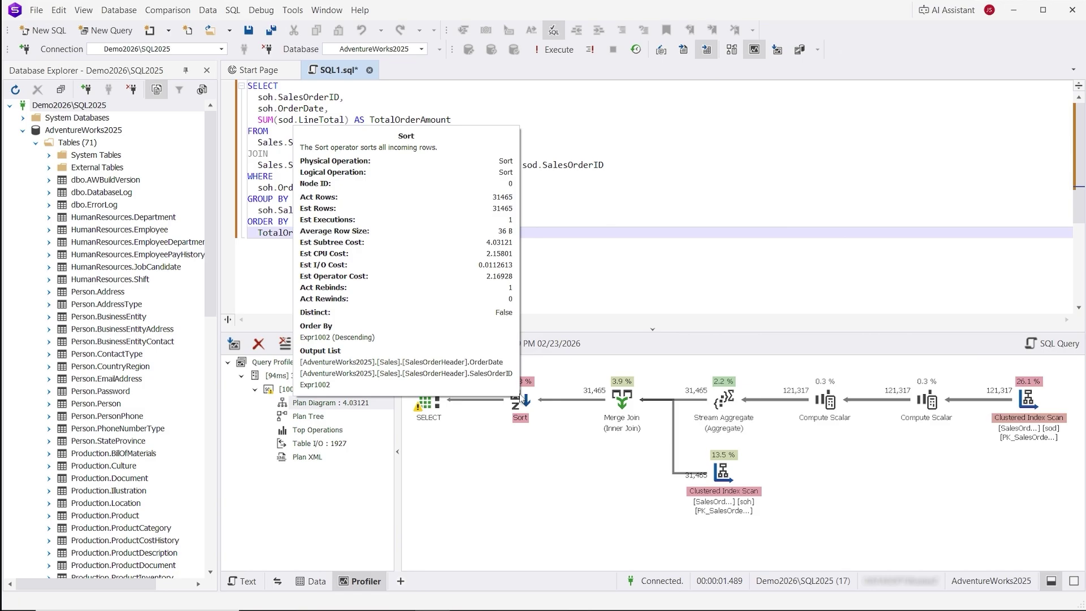
pyautogui.moveTo(625, 395)
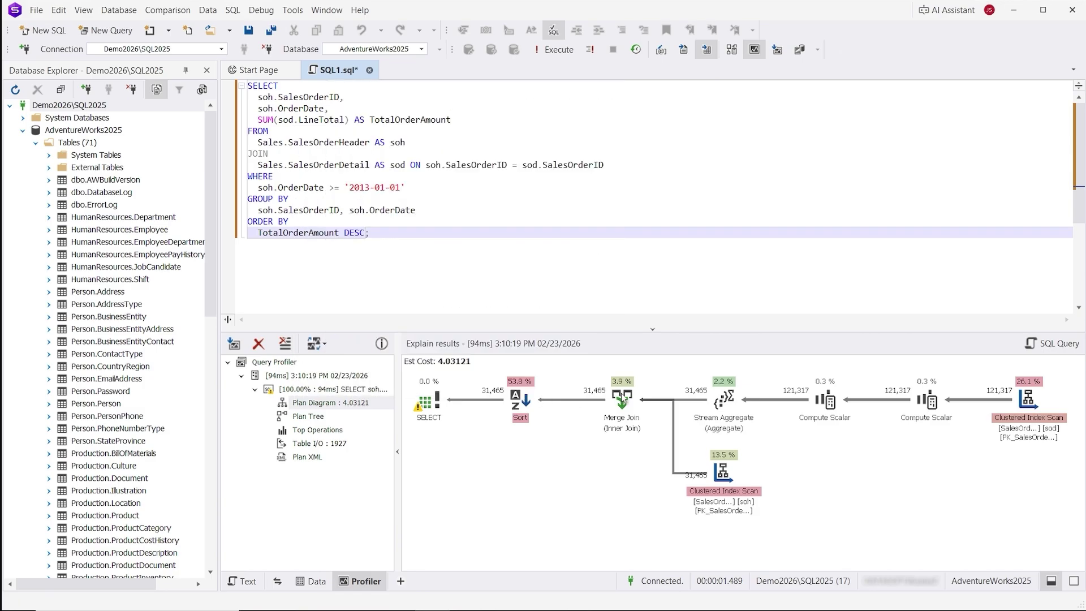
pyautogui.moveTo(722, 396)
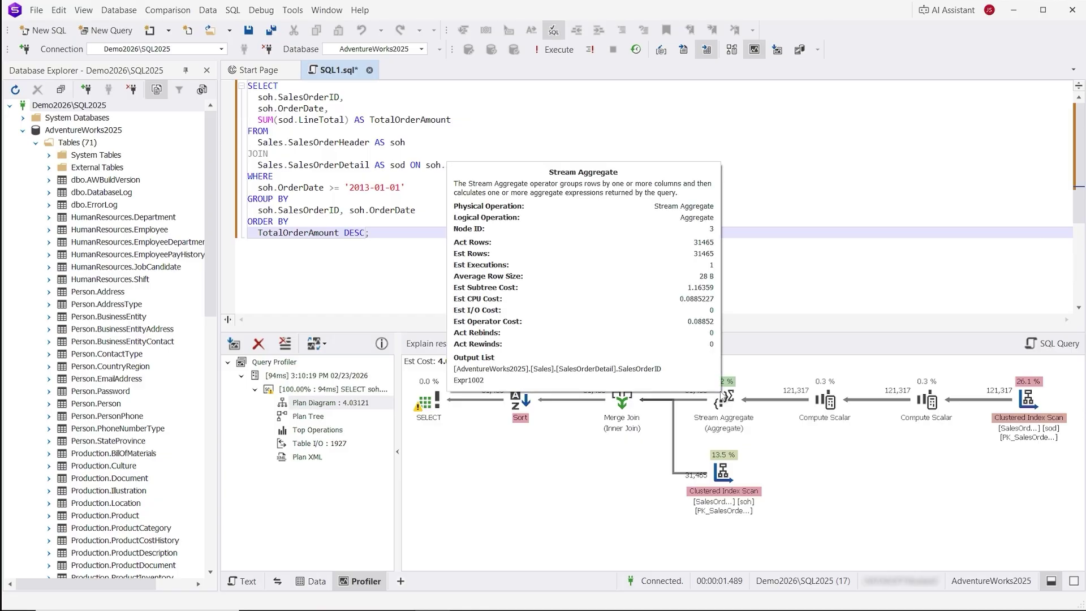
pyautogui.moveTo(723, 451)
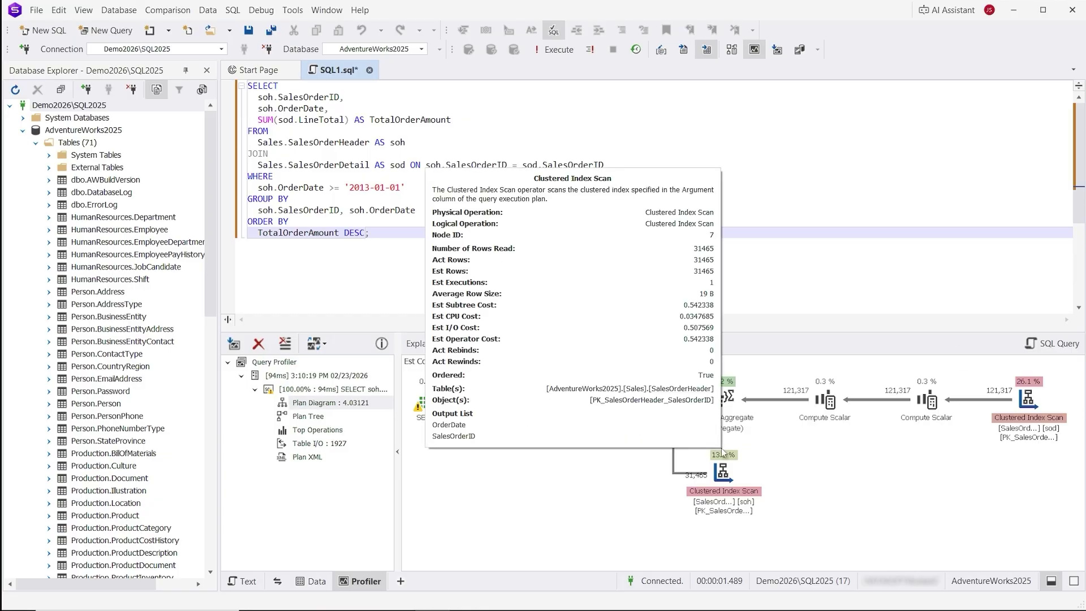
pyautogui.moveTo(832, 389)
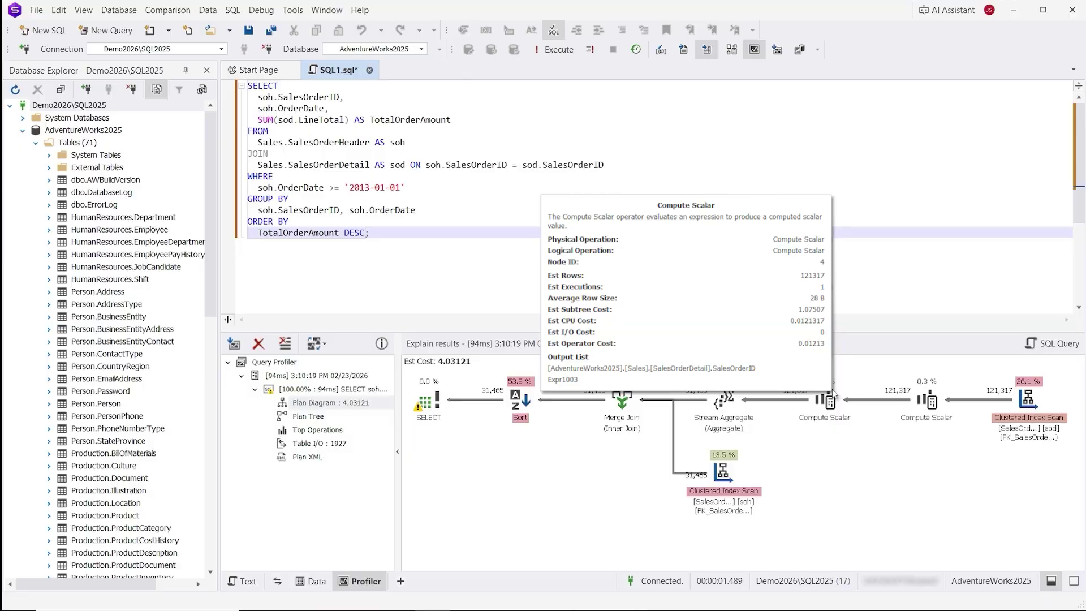
pyautogui.moveTo(931, 391)
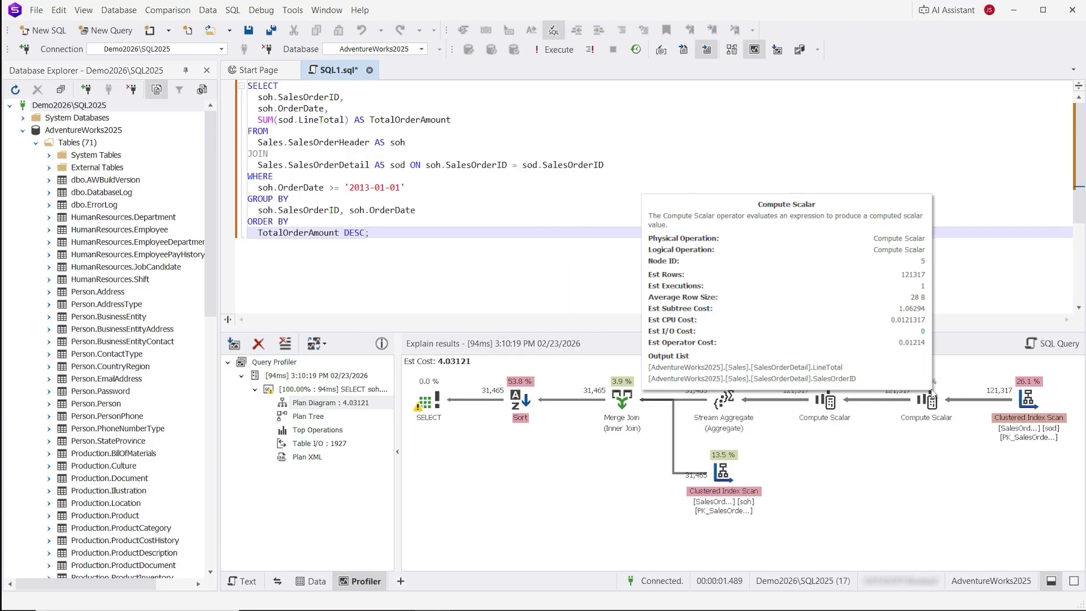
pyautogui.moveTo(1028, 394)
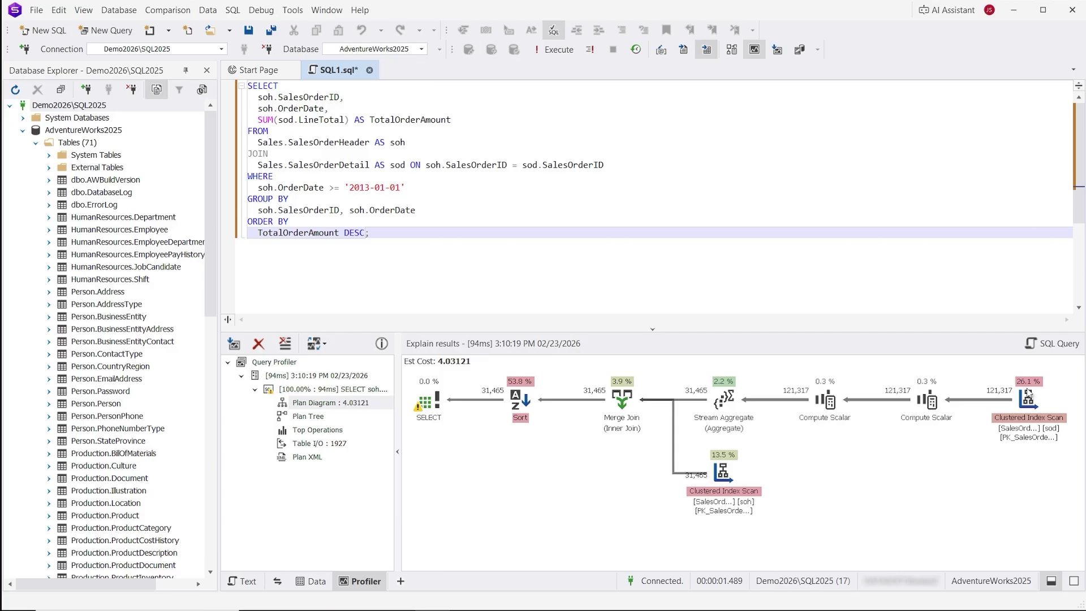
pyautogui.moveTo(431, 393)
# Step: Open the Sales.SalesOrderHeader table in the table editor and display its indexes
pyautogui.scroll(-14, 209, 203)
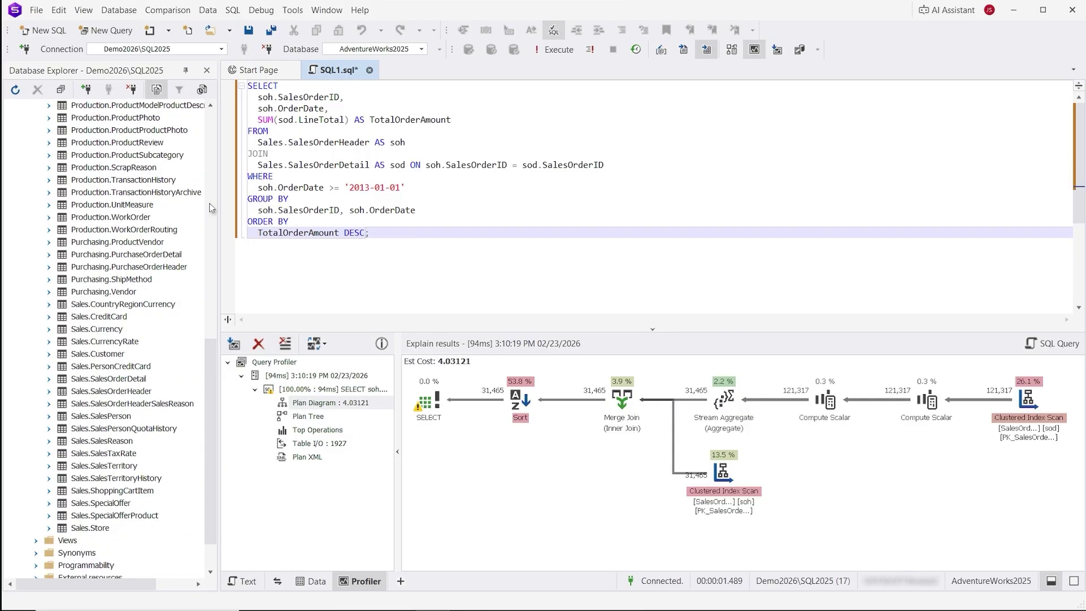
pyautogui.doubleClick(156, 390)
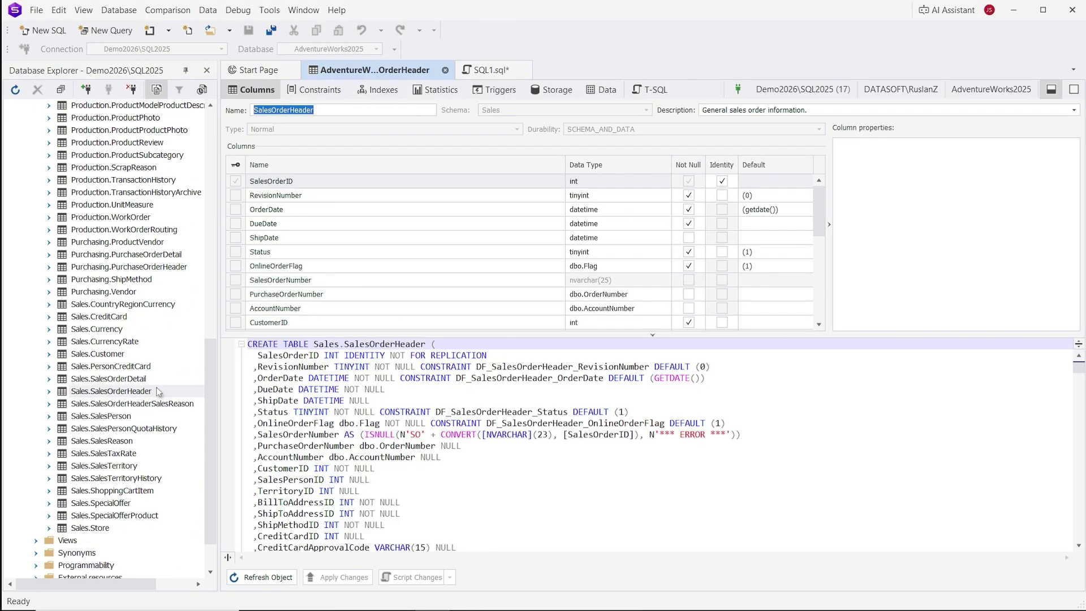
pyautogui.click(387, 91)
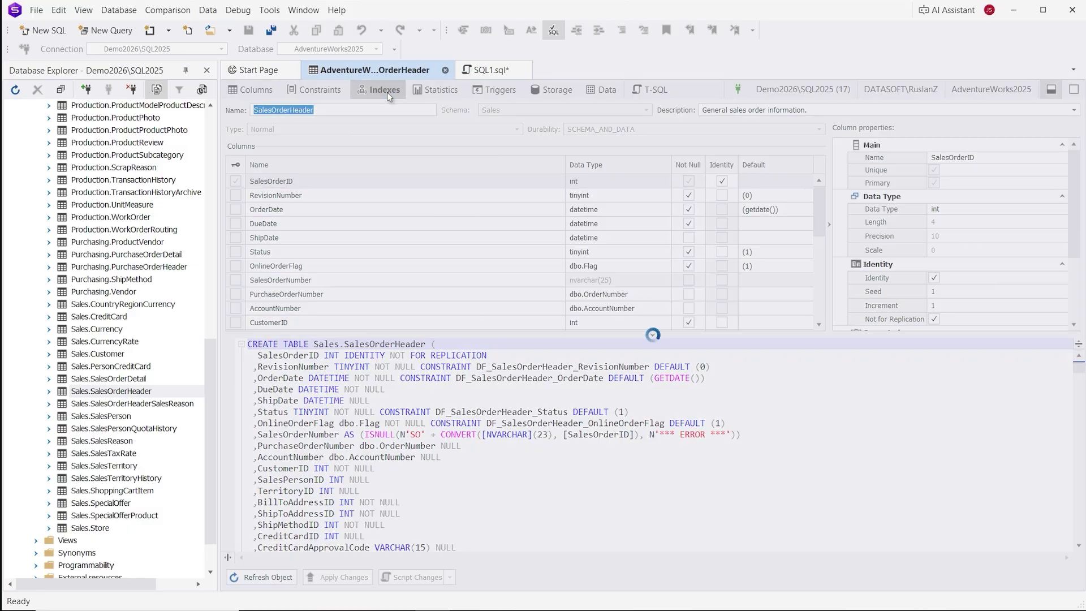
# Step: Add a new nonclustered index to the Sales.SalesOrderHeader table
pyautogui.click(48, 391)
pyautogui.rightClick(97, 442)
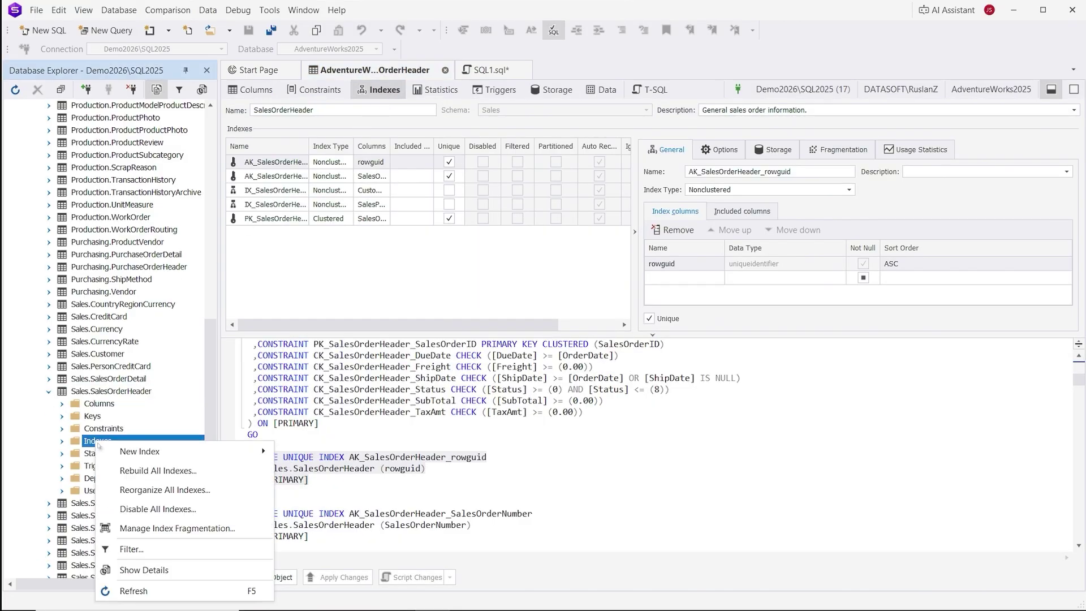
pyautogui.moveTo(242, 451)
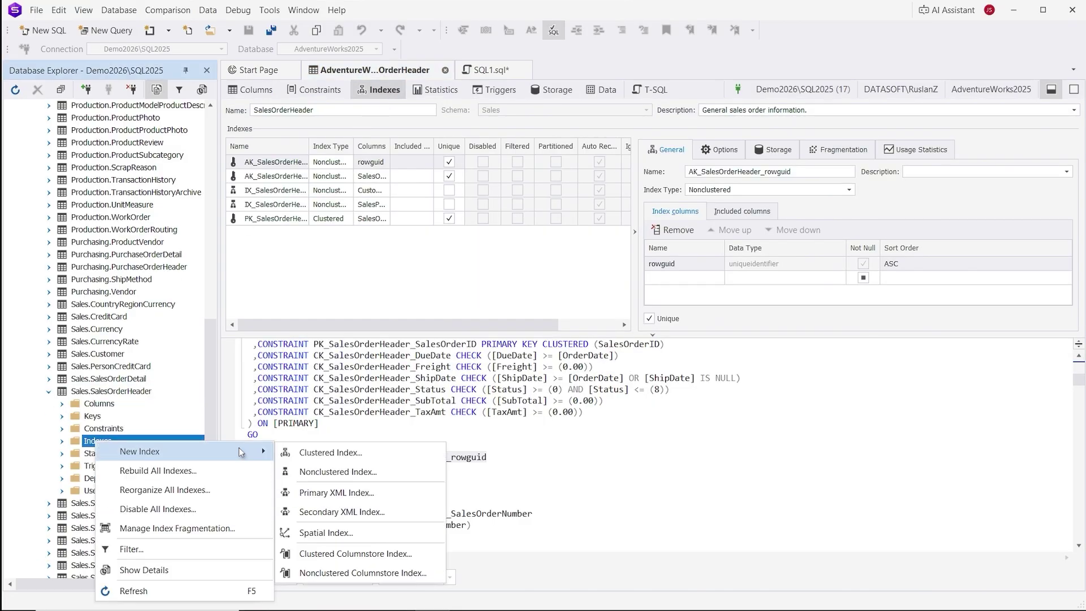
pyautogui.click(379, 472)
# Step: Use OrderDate as the new index's column with DESC sort order and apply the changes to the table
pyautogui.click(718, 263)
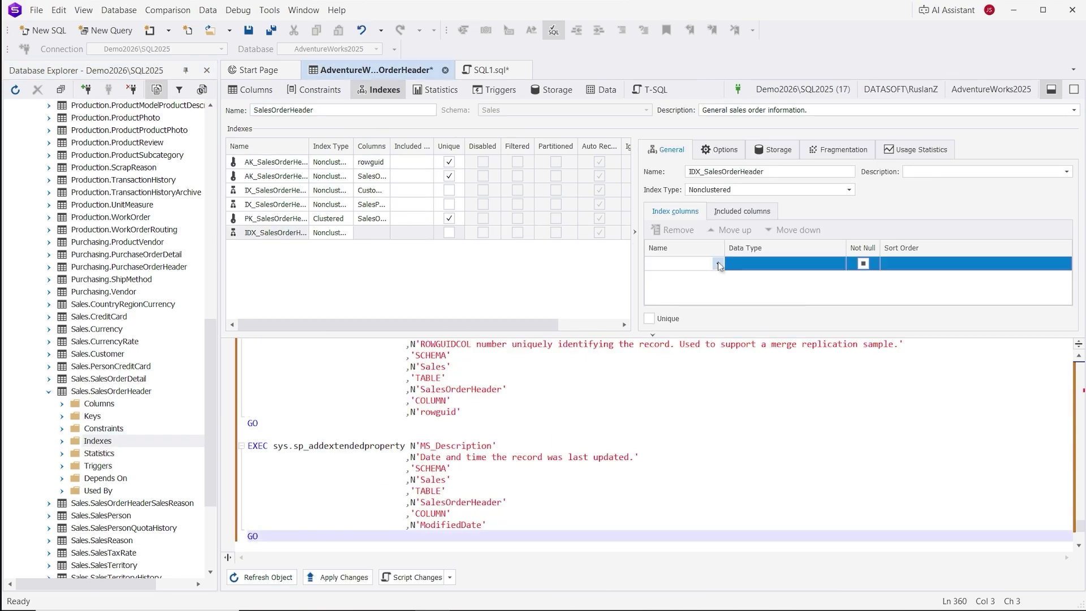
pyautogui.click(718, 263)
pyautogui.click(718, 306)
pyautogui.click(1065, 265)
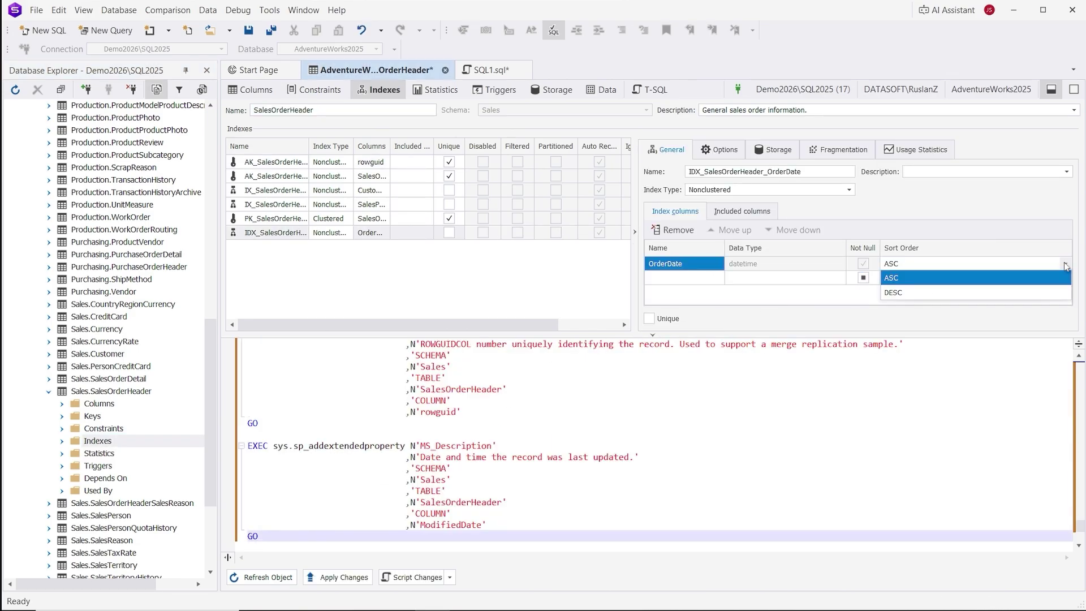
pyautogui.click(1023, 292)
pyautogui.click(356, 581)
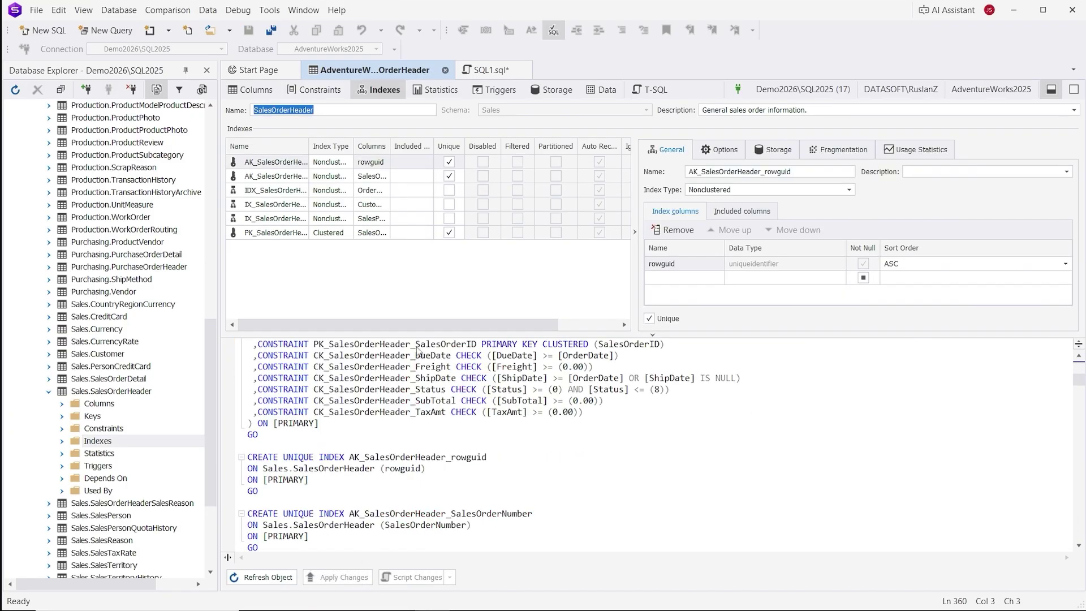
# Step: Return to the SQL1.sql query and generate a new profiling result for it
pyautogui.click(490, 70)
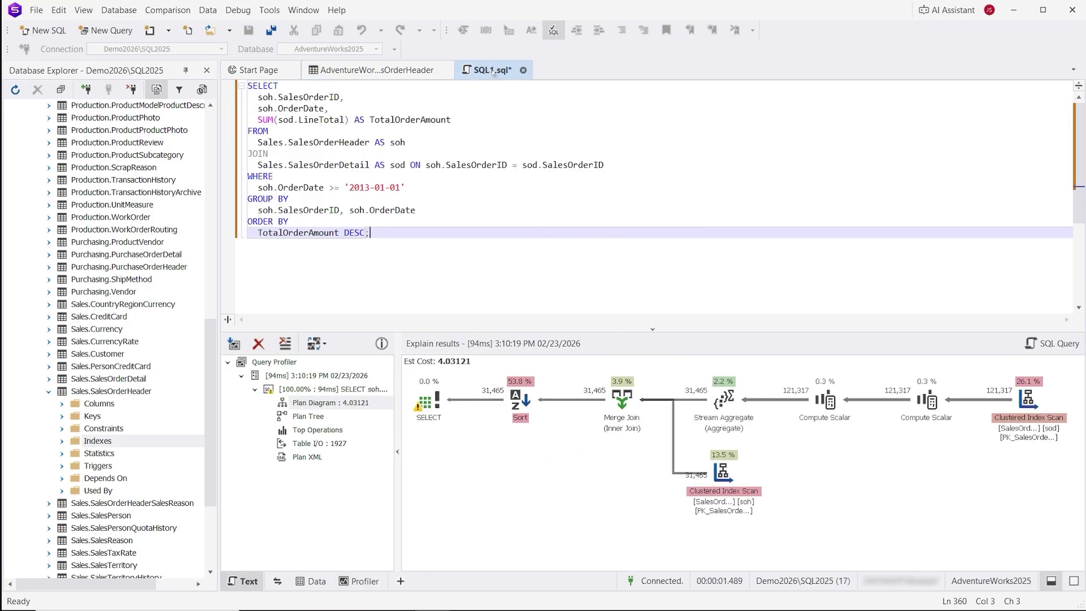
pyautogui.click(234, 343)
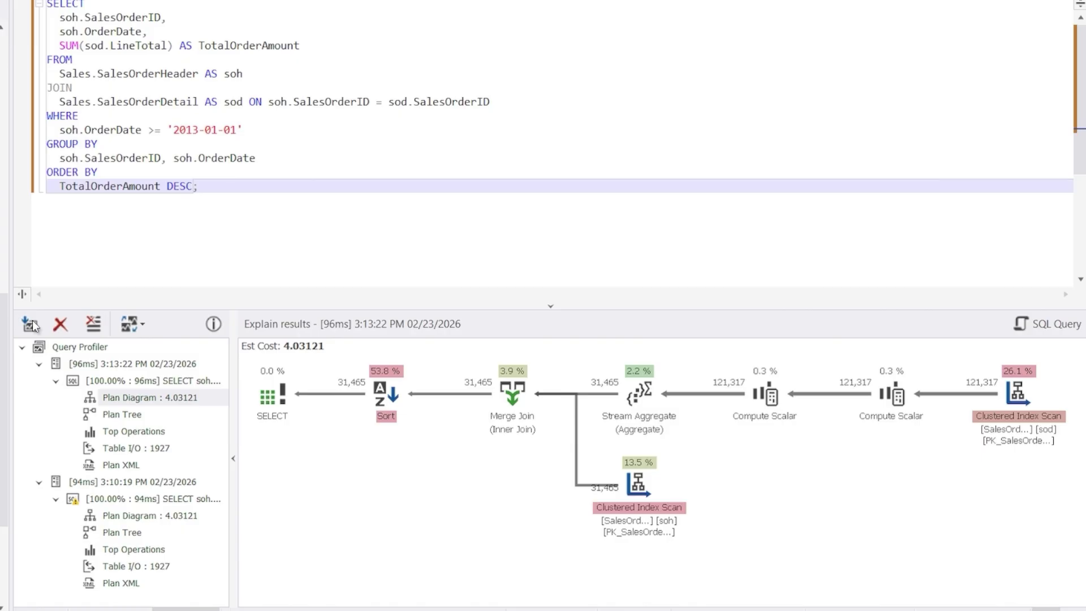
pyautogui.click(29, 325)
# Step: Review the newest profiling run's overall results and the full list of its SELECT statement properties
pyautogui.click(99, 364)
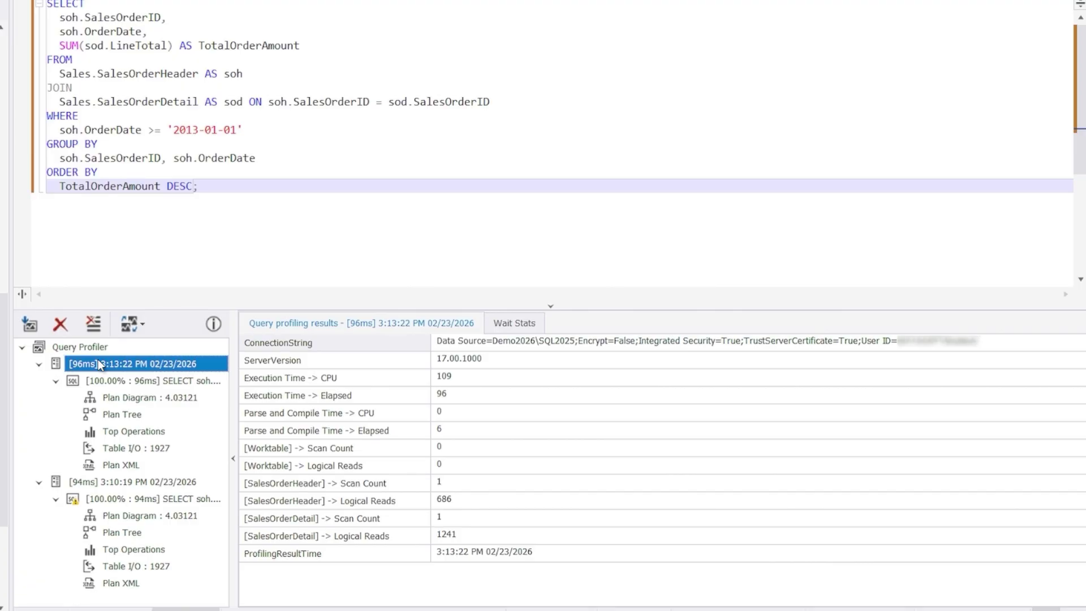
pyautogui.click(118, 381)
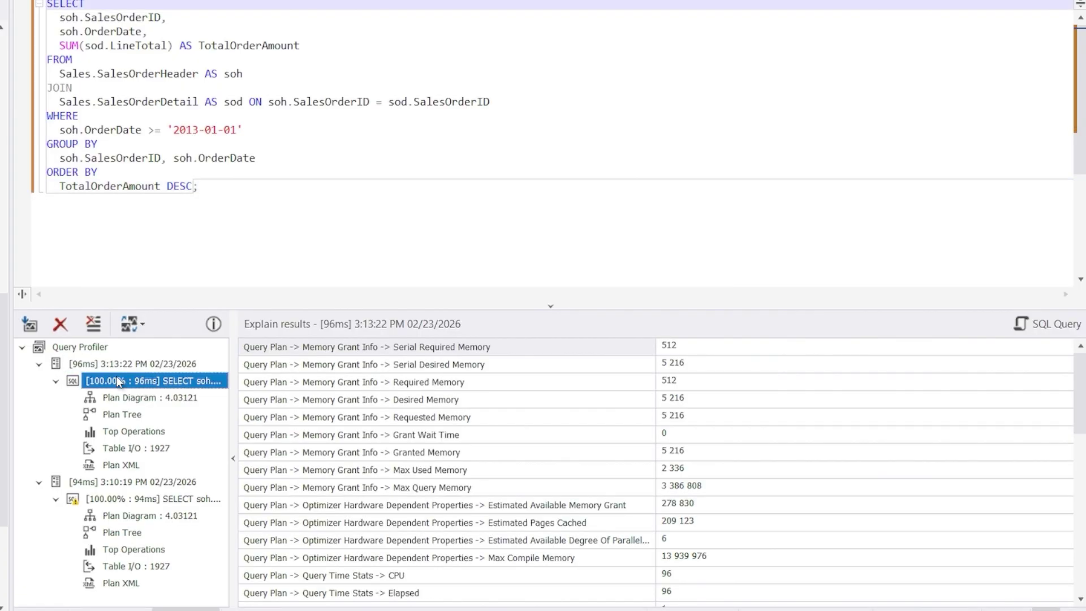
pyautogui.scroll(-2, 119, 381)
pyautogui.scroll(-1, 118, 381)
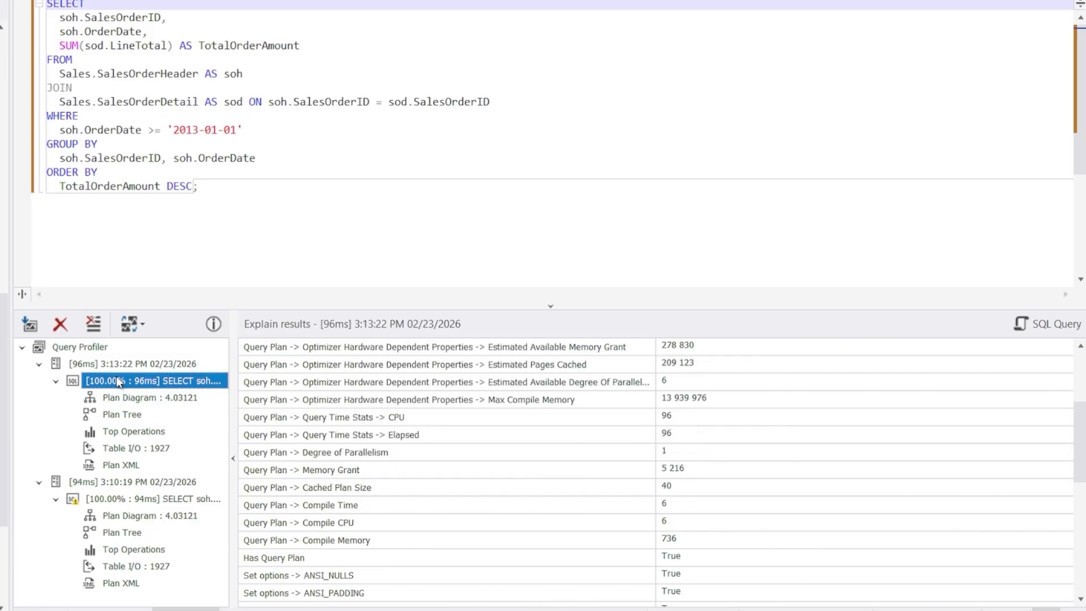
pyautogui.scroll(-2, 118, 381)
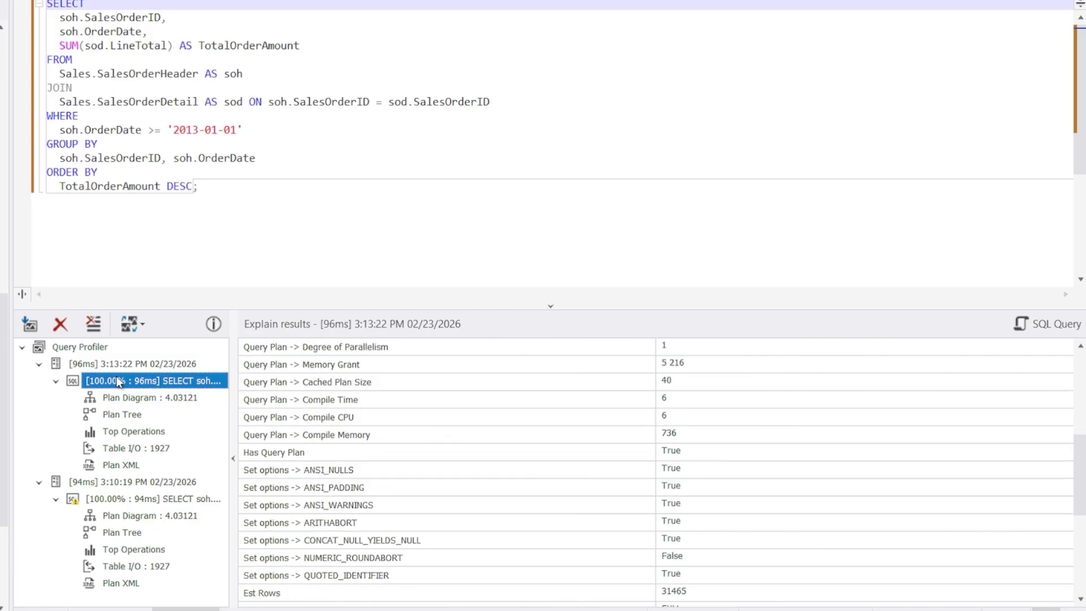
pyautogui.scroll(-1, 118, 381)
pyautogui.scroll(-1, 118, 381)
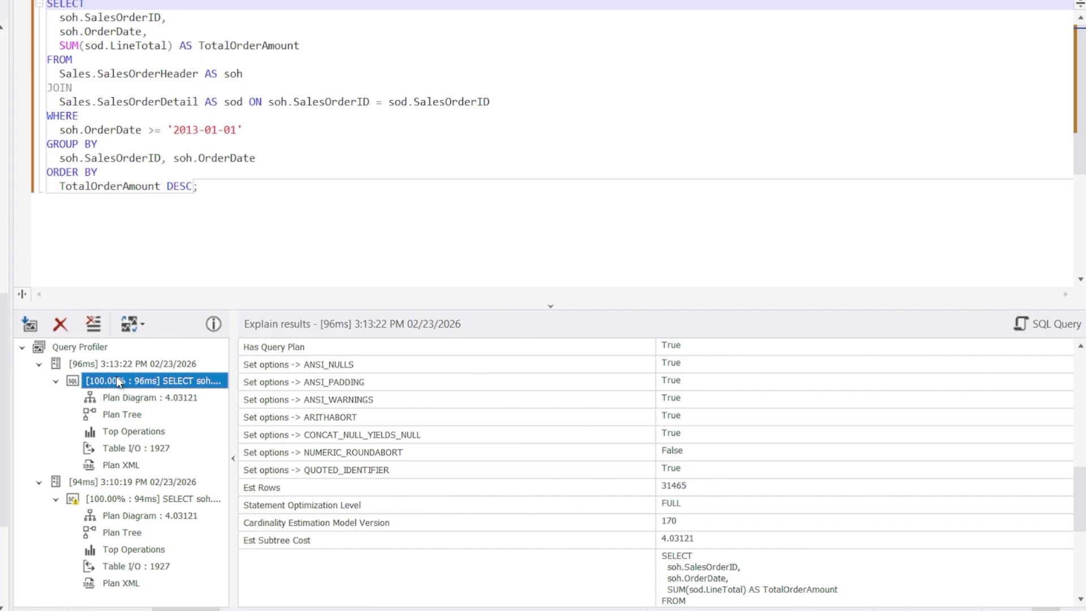
pyautogui.scroll(-1, 118, 381)
pyautogui.scroll(-3, 118, 381)
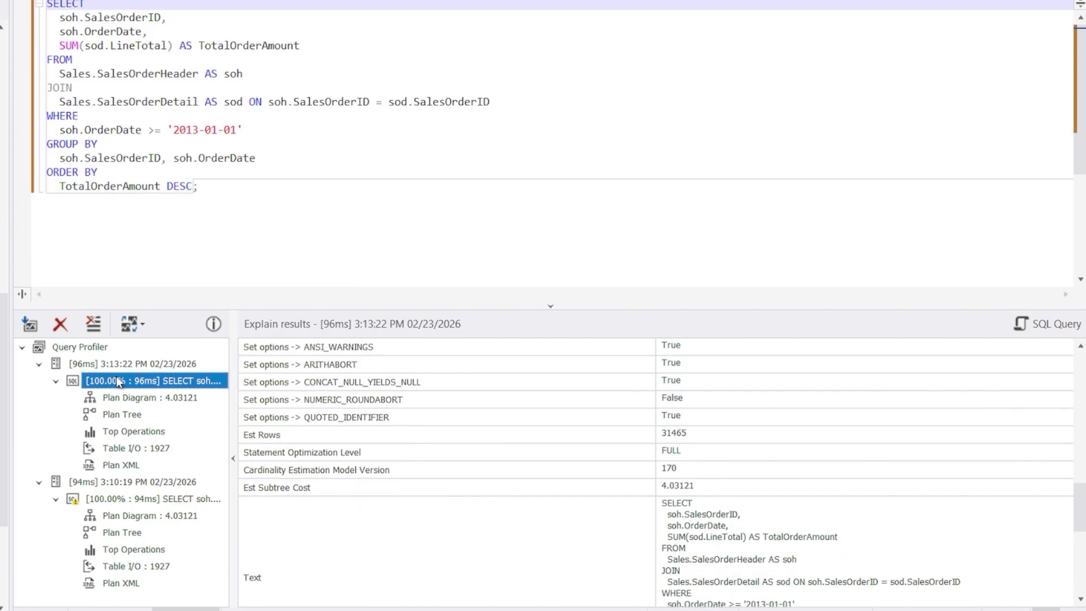
pyautogui.scroll(-2, 118, 381)
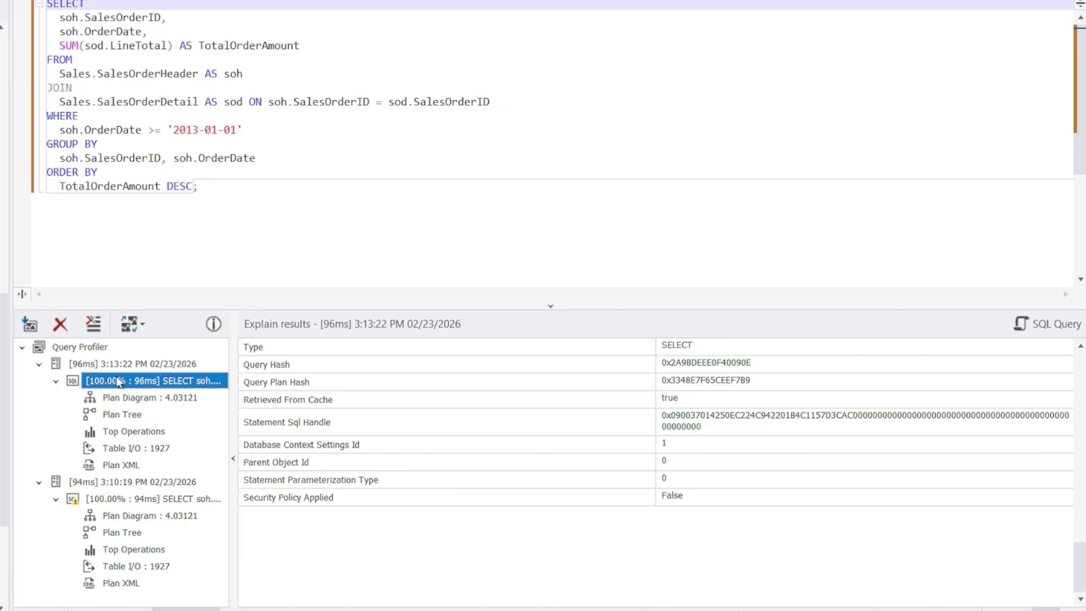
# Step: Inspect the newest run's plan tree with all its cost columns, its top operations and its table I/O
pyautogui.click(122, 414)
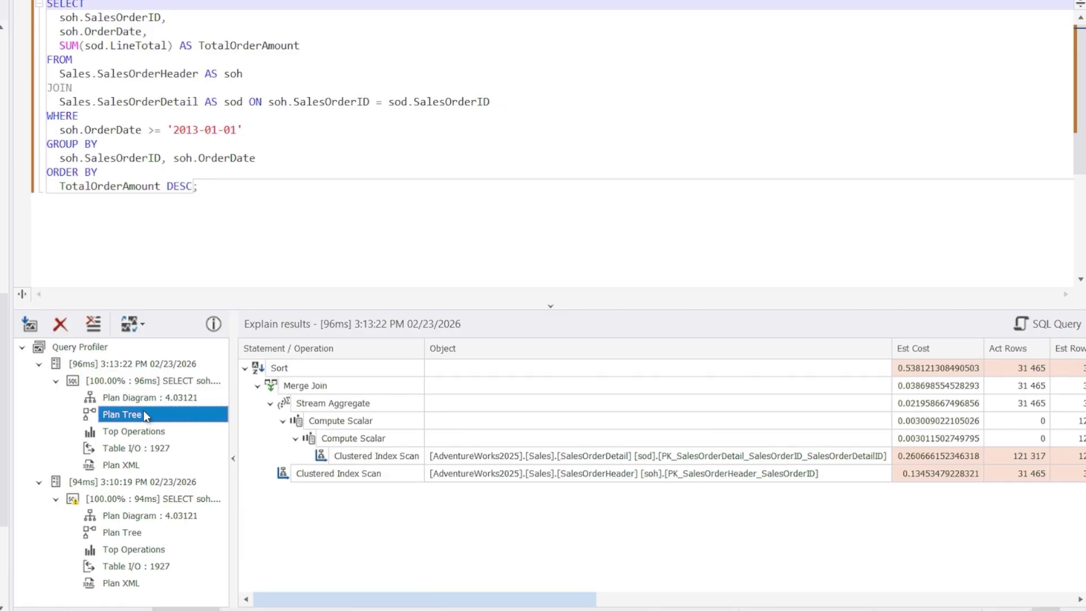
pyautogui.moveTo(424, 599); pyautogui.dragTo(902, 600)
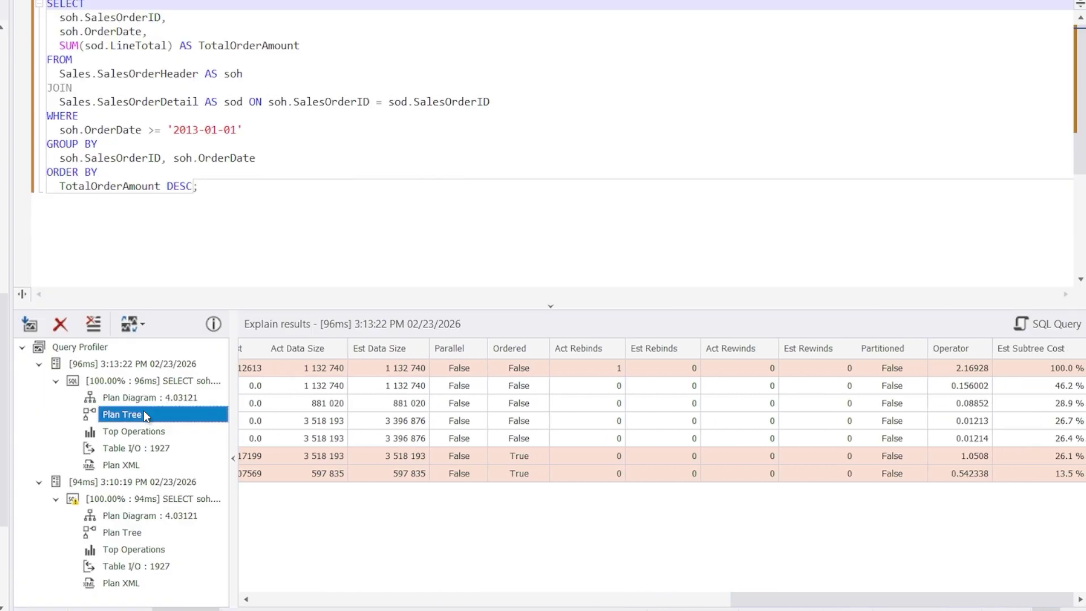
pyautogui.click(168, 430)
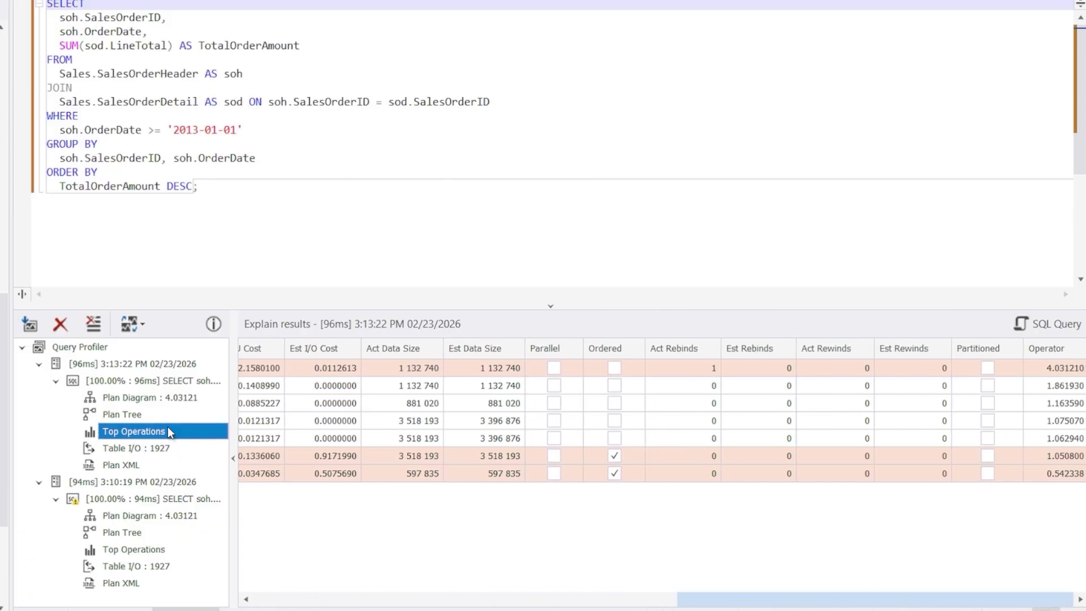
pyautogui.click(174, 449)
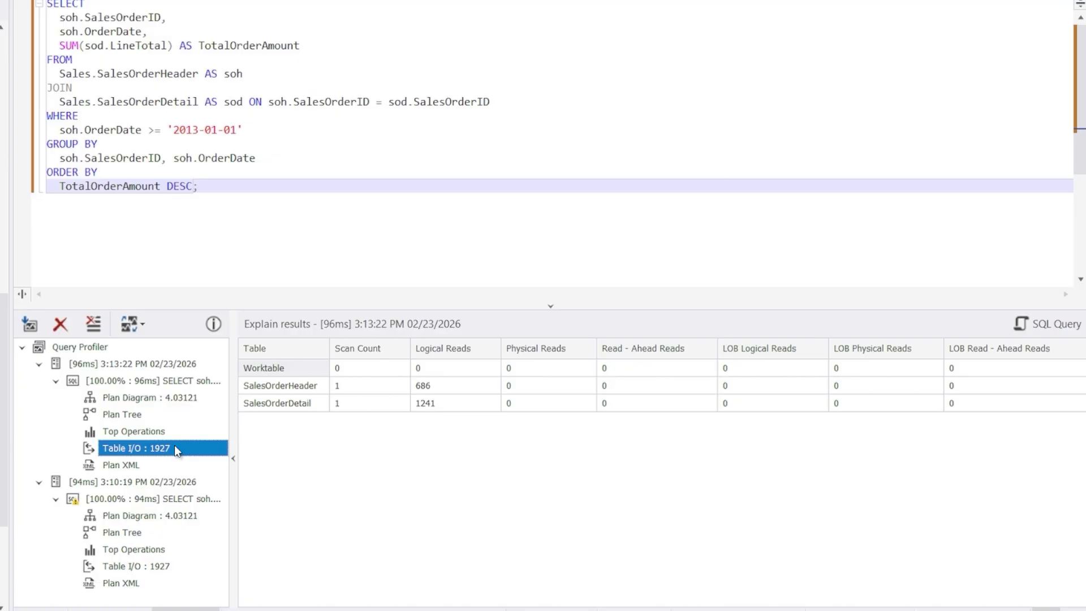
# Step: Compare the two profiling runs' overall results, and compare their SELECT statement properties down to the missing-index and query time entries
pyautogui.click(136, 364)
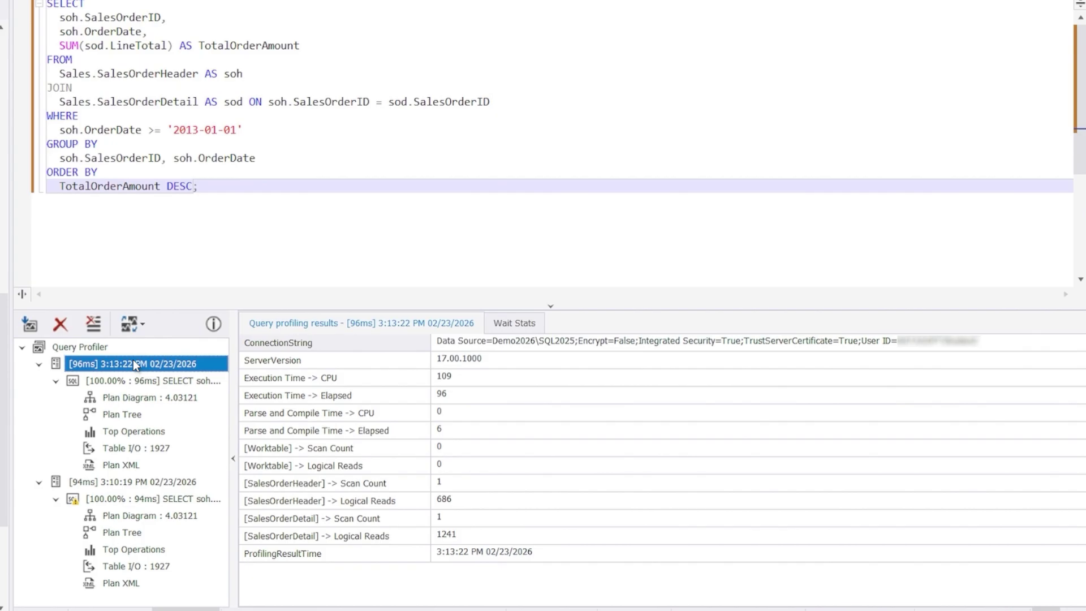
pyautogui.keyDown('ctrl'); pyautogui.click(135, 481); pyautogui.keyUp('ctrl')
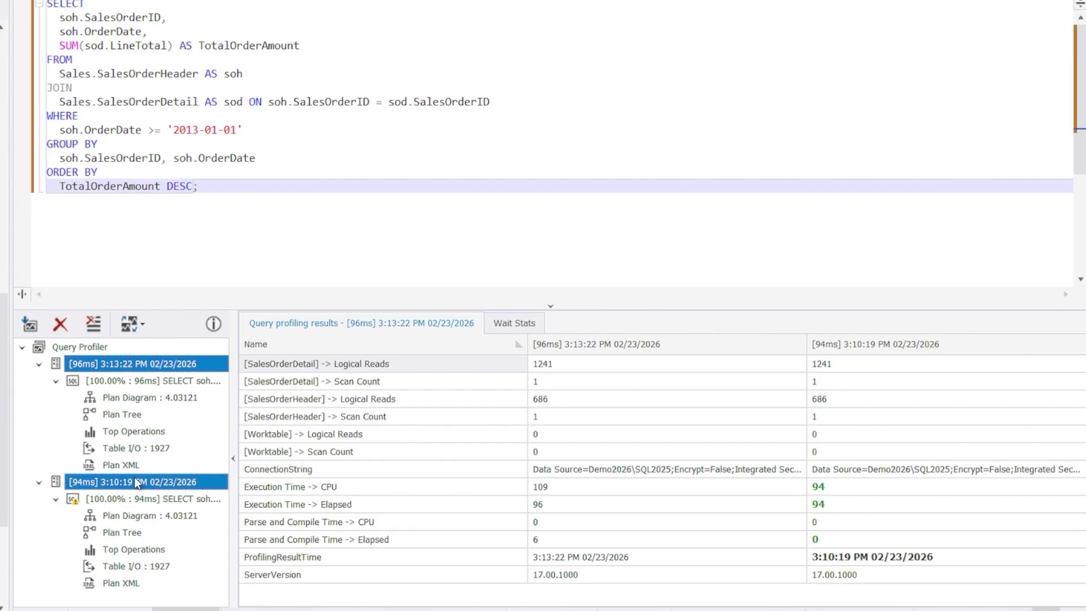
pyautogui.click(127, 380)
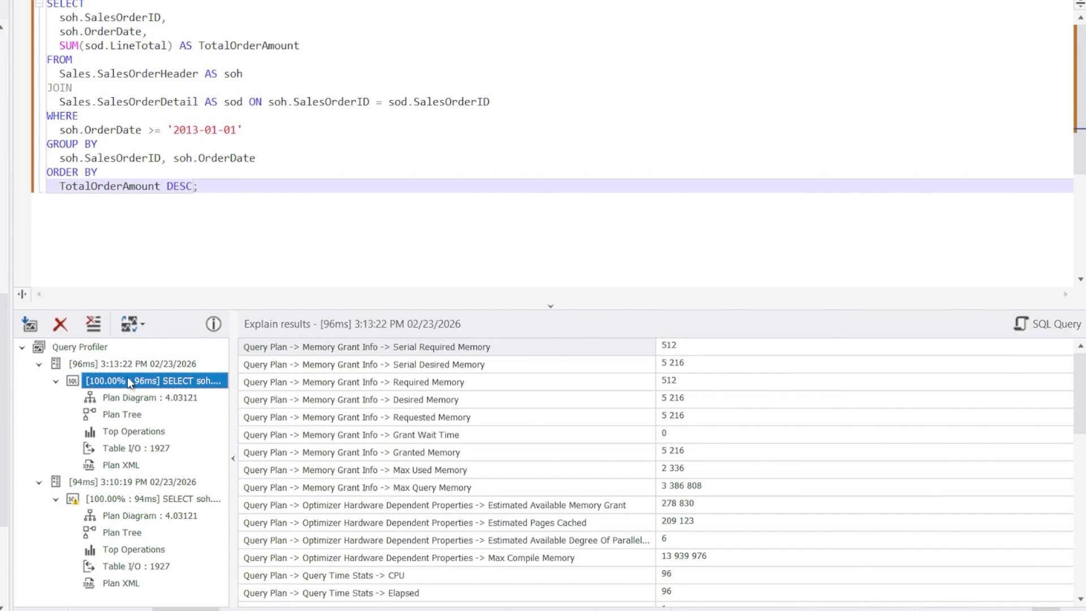
pyautogui.keyDown('ctrl'); pyautogui.click(135, 498); pyautogui.keyUp('ctrl')
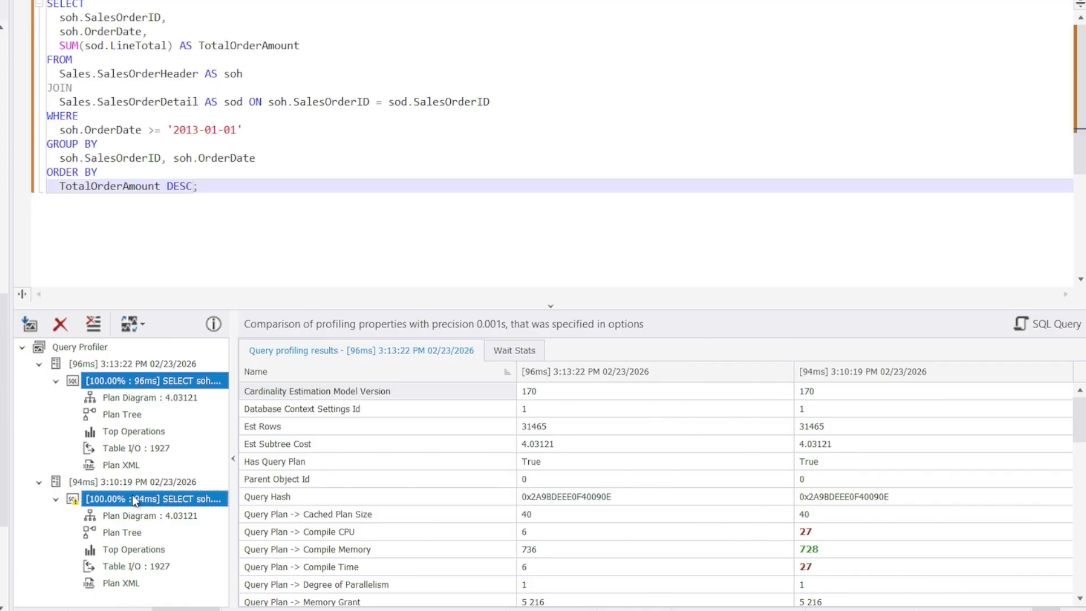
pyautogui.scroll(-10, 656, 492)
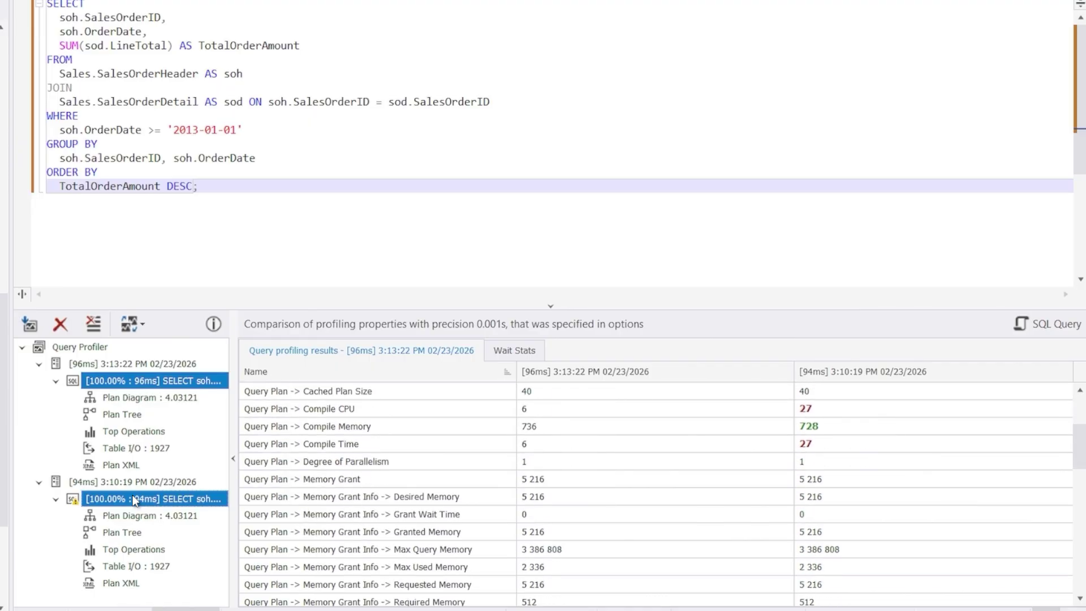
pyautogui.scroll(1, 656, 492)
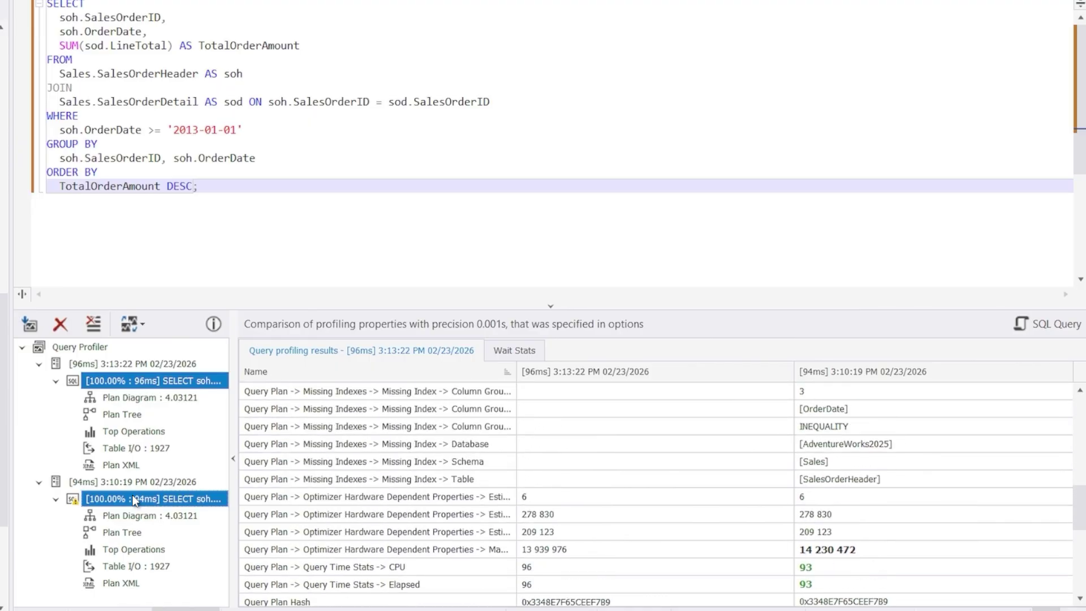
# Step: Compare the two profiling runs' plan diagrams, and compare their plan trees across all columns through to the estimated subtree cost
pyautogui.click(160, 396)
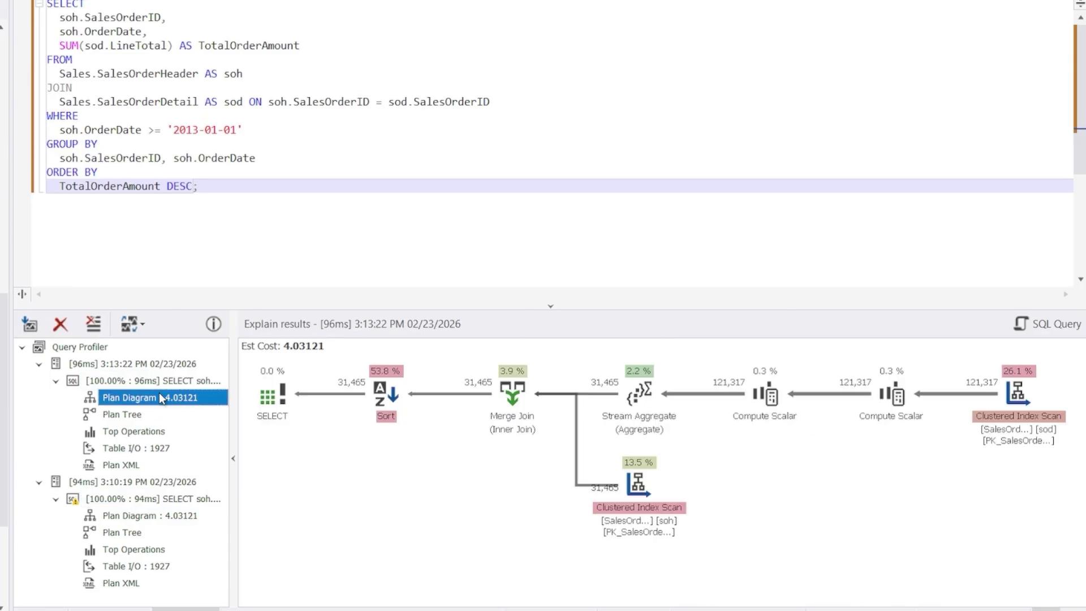
pyautogui.keyDown('ctrl'); pyautogui.click(156, 514); pyautogui.keyUp('ctrl')
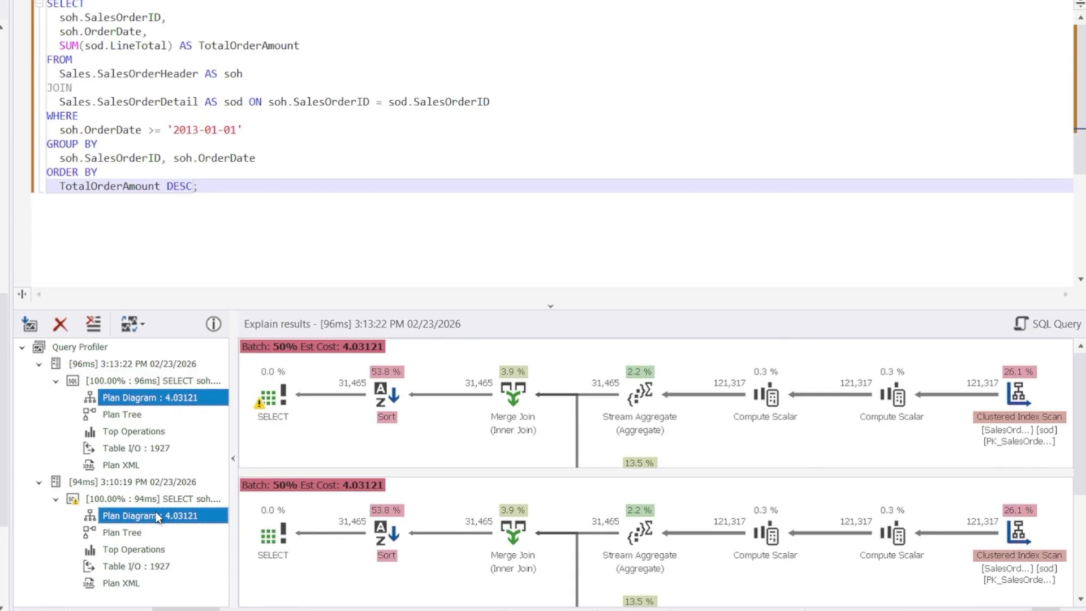
pyautogui.click(151, 413)
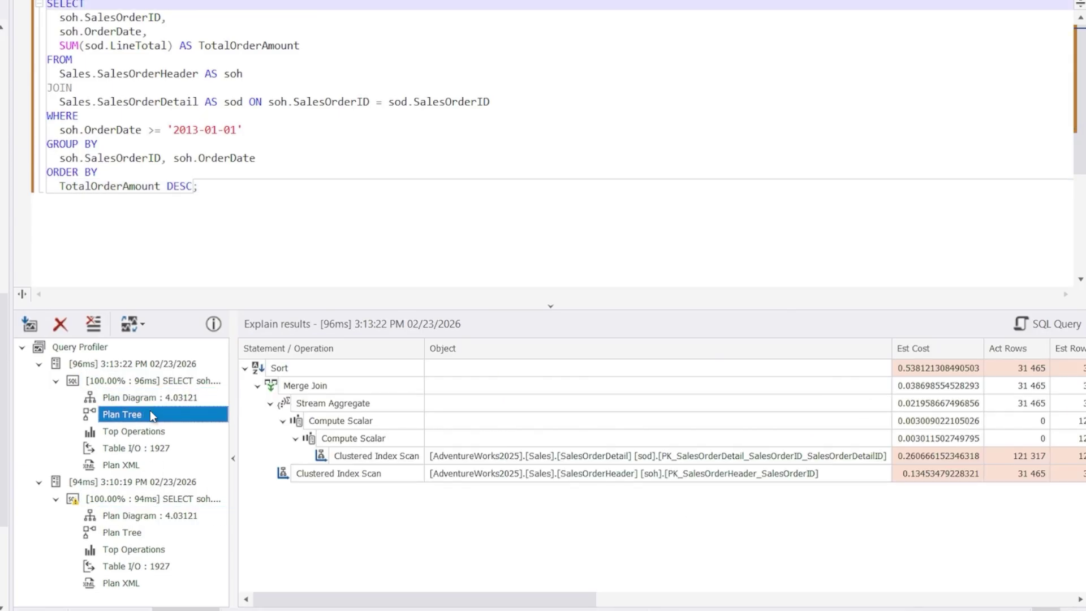
pyautogui.keyDown('ctrl'); pyautogui.click(146, 532); pyautogui.keyUp('ctrl')
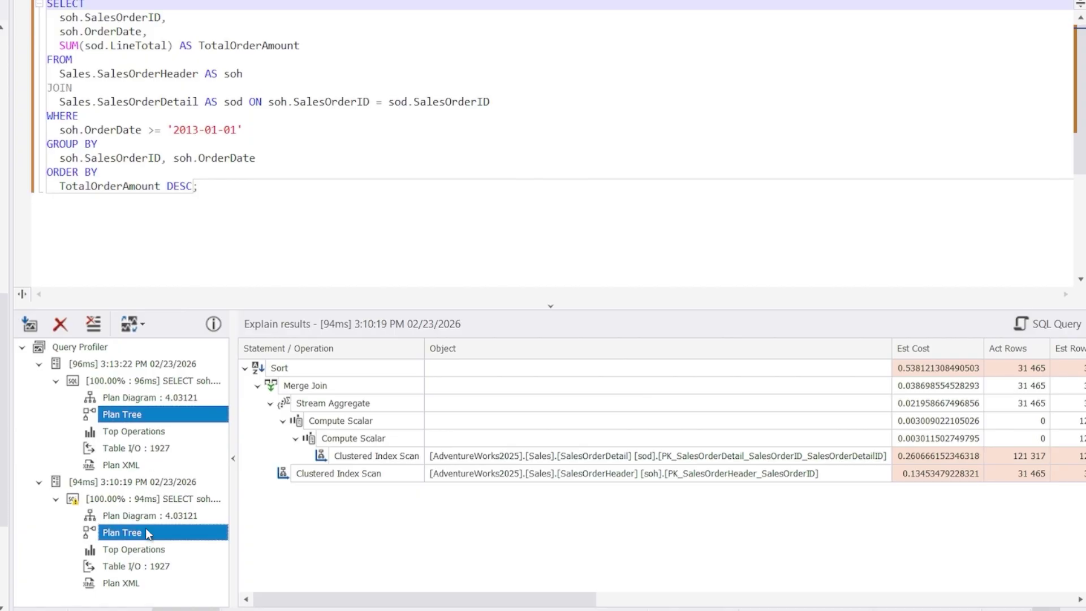
pyautogui.hscroll(10, 145, 528)
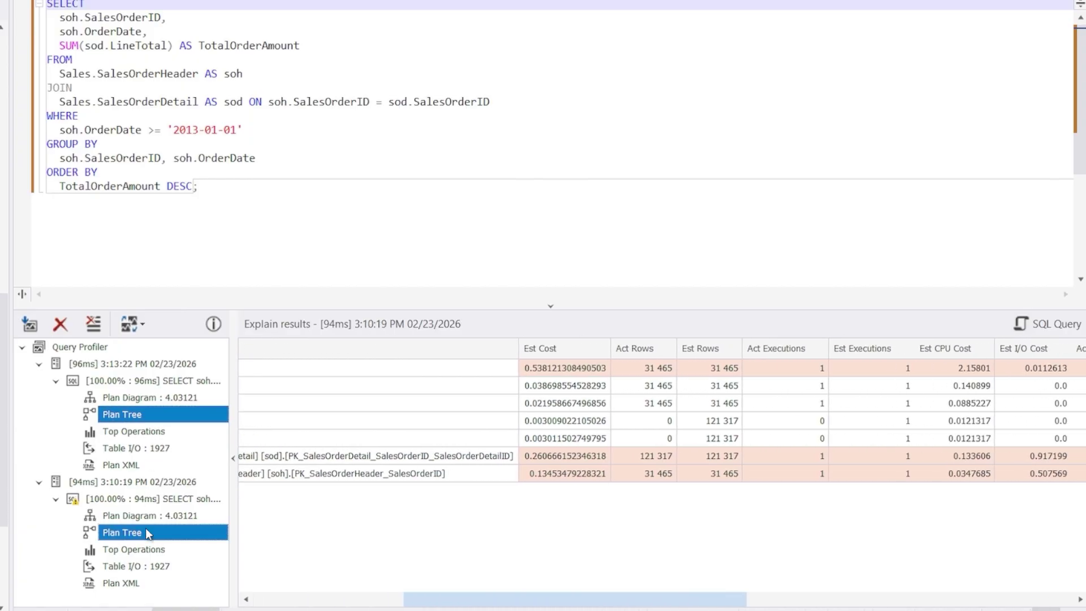
pyautogui.hscroll(10, 145, 528)
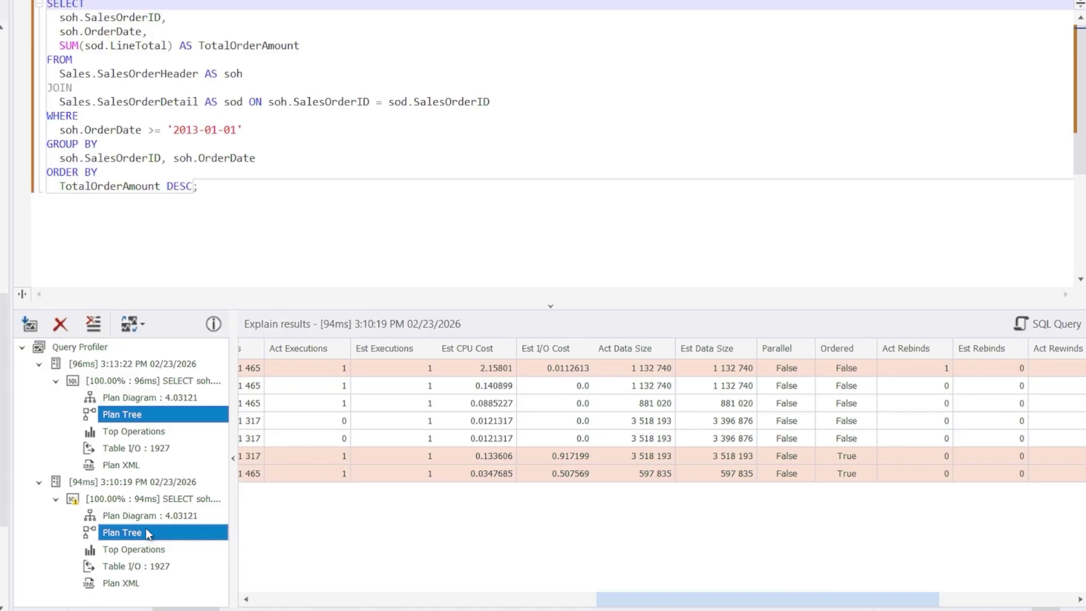
pyautogui.hscroll(10, 145, 528)
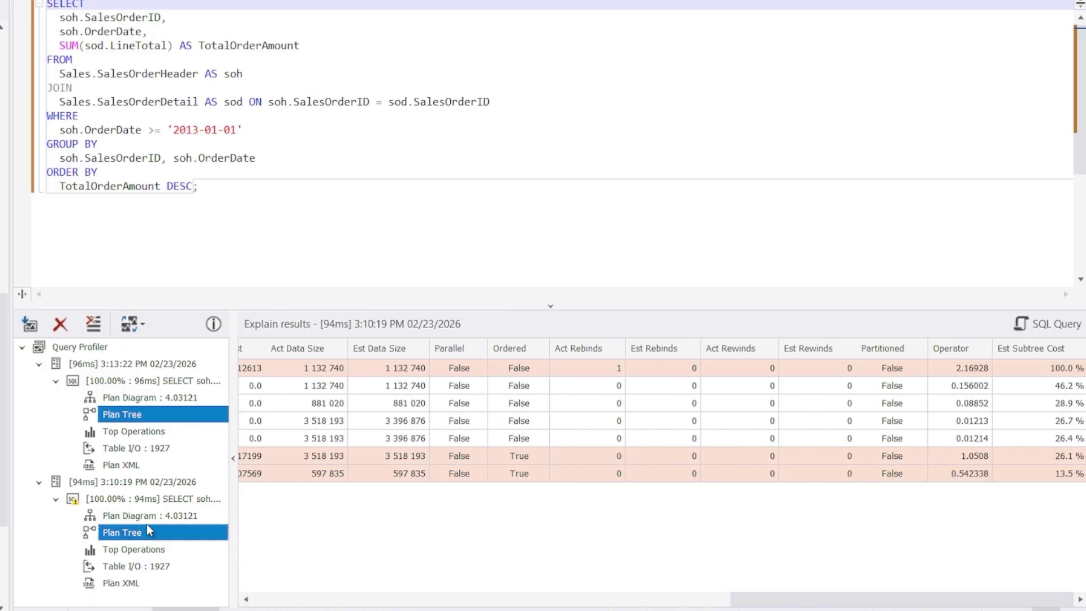
# Step: Select the top operations of both profiling runs together and examine all their columns from estimated cost to operator cost
pyautogui.click(168, 430)
pyautogui.click(168, 547)
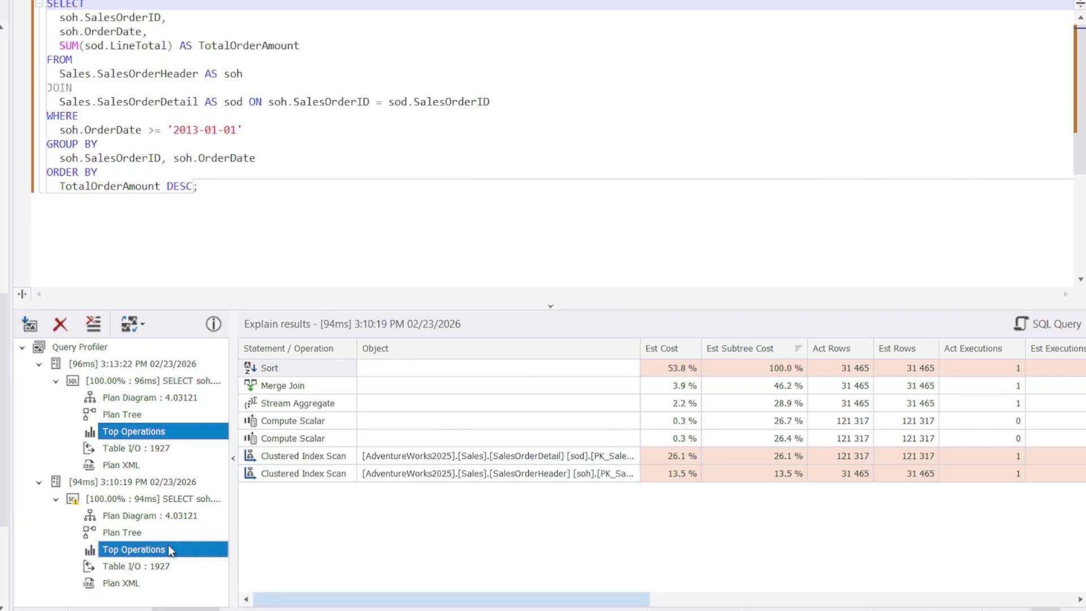
pyautogui.hscroll(10, 168, 549)
pyautogui.hscroll(8, 168, 546)
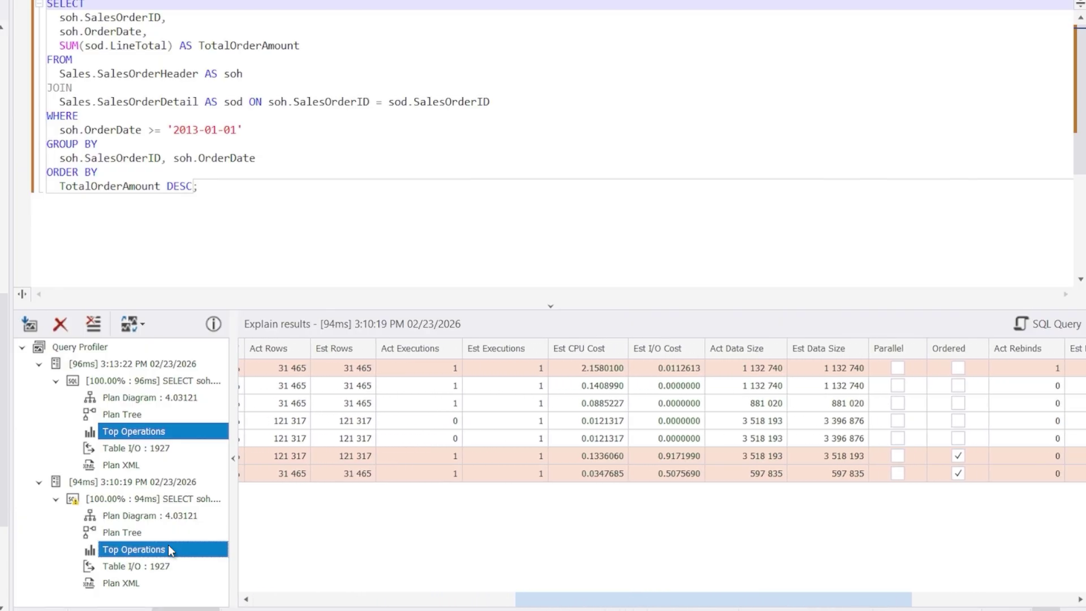
pyautogui.hscroll(1, 168, 549)
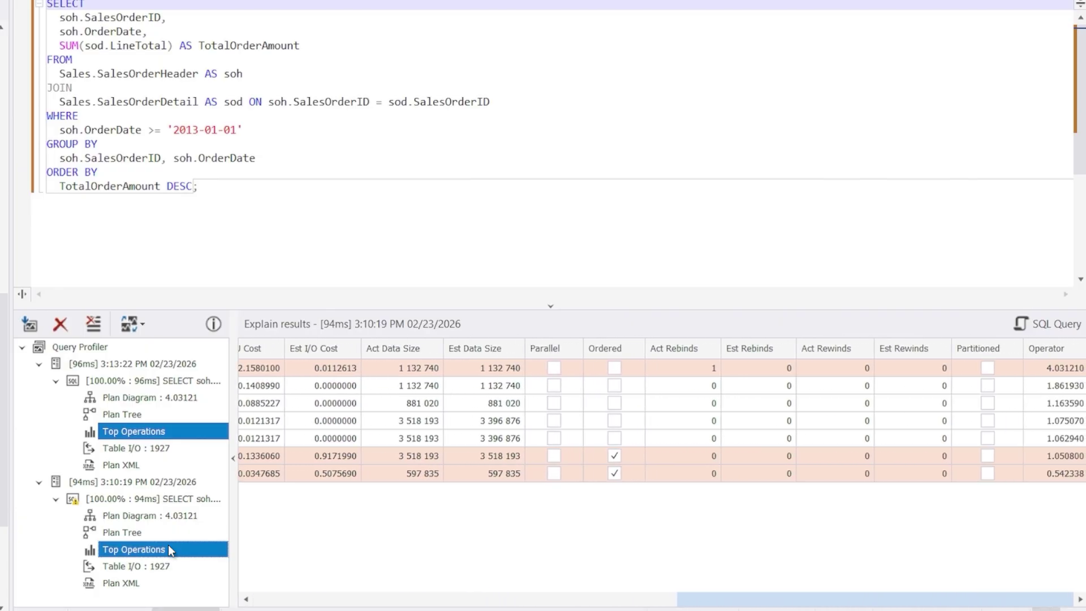